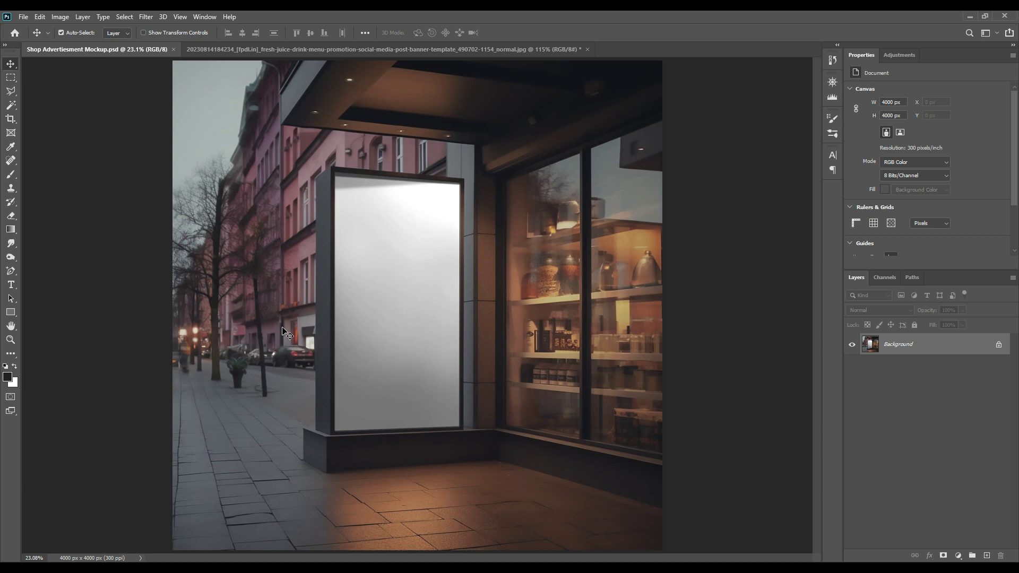
Step: Copy the orange juice poster into the shop mockup as Layer 1 and scale it to 2016 × 3572 px
click(273, 47)
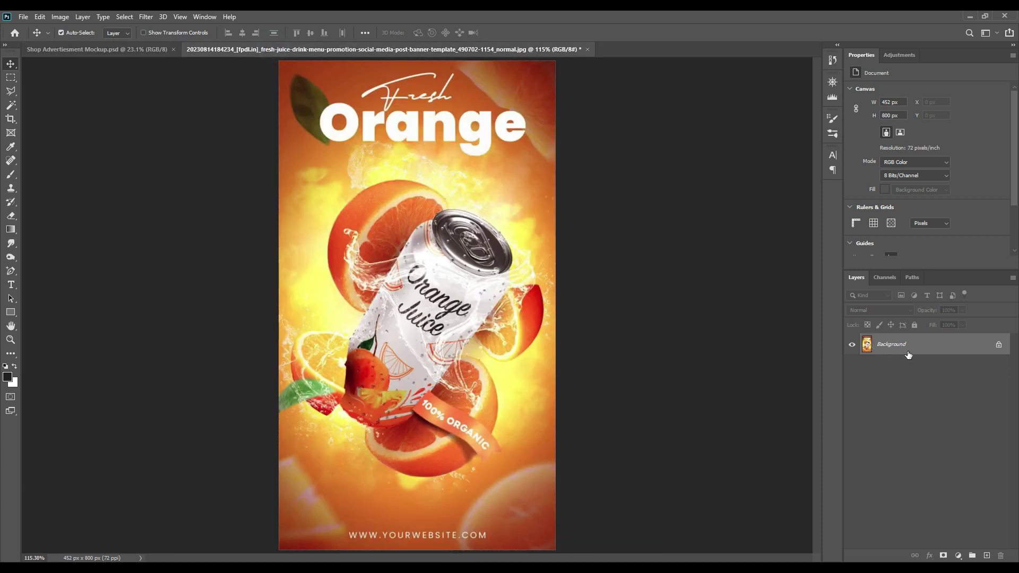
drag(907, 353, 398, 265)
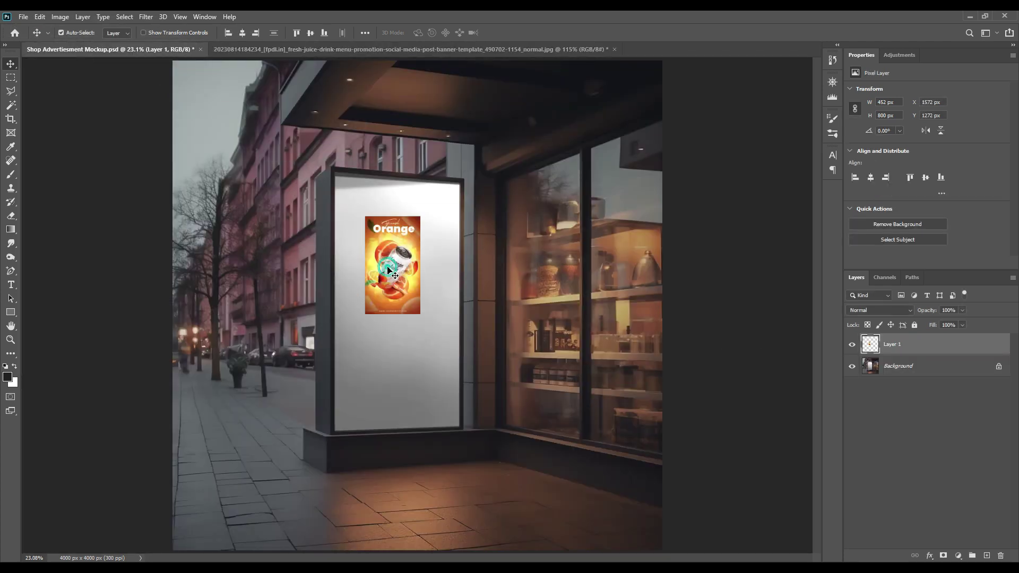
key(ctrl+t)
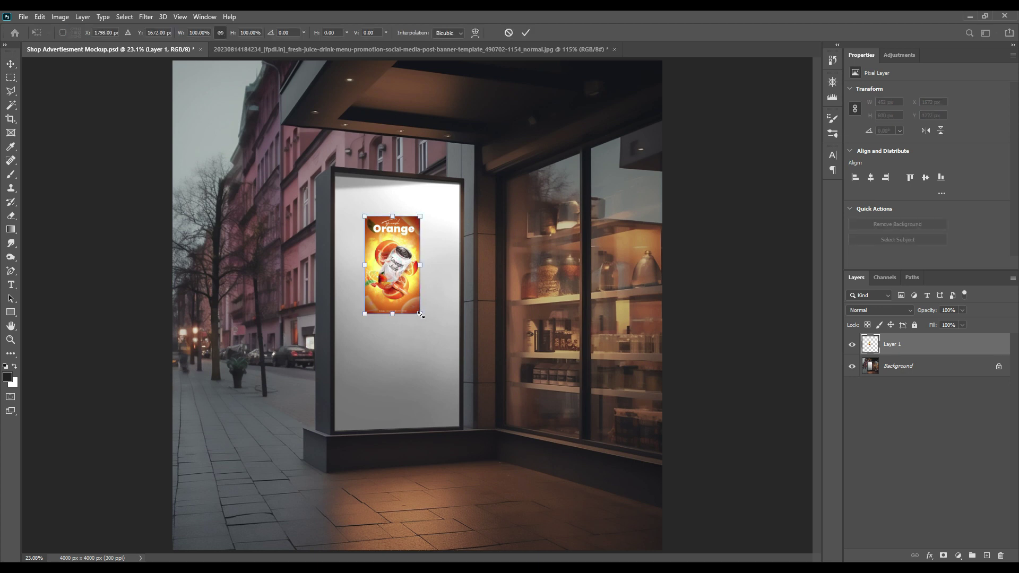
drag(421, 313, 528, 528)
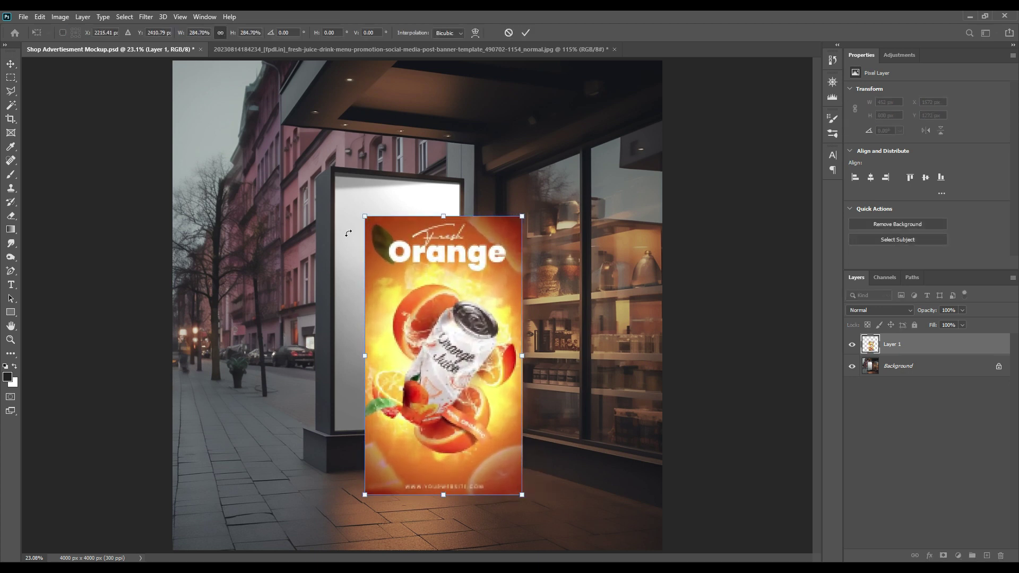
drag(363, 218, 292, 87)
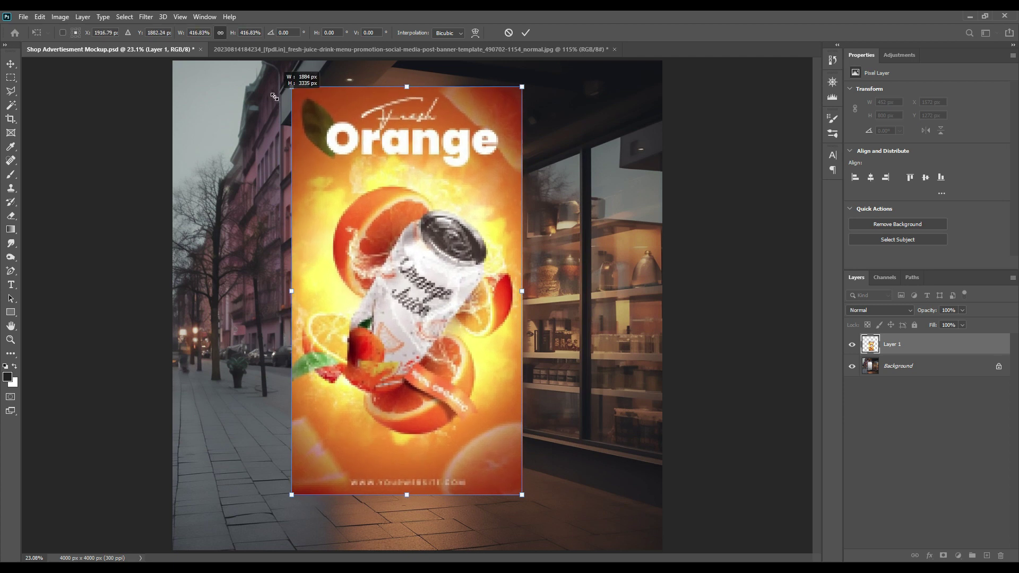
drag(522, 495, 538, 524)
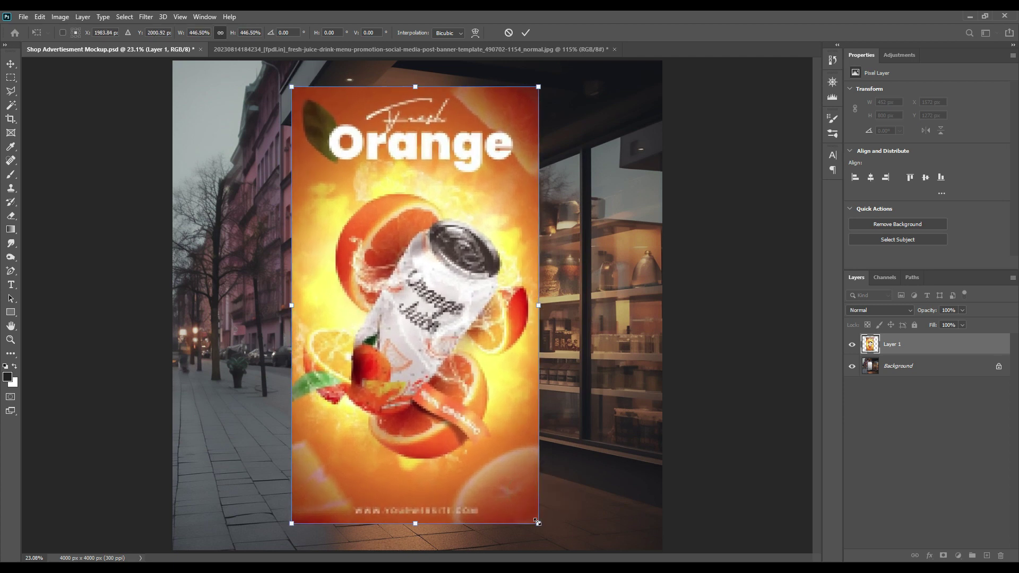
click(526, 32)
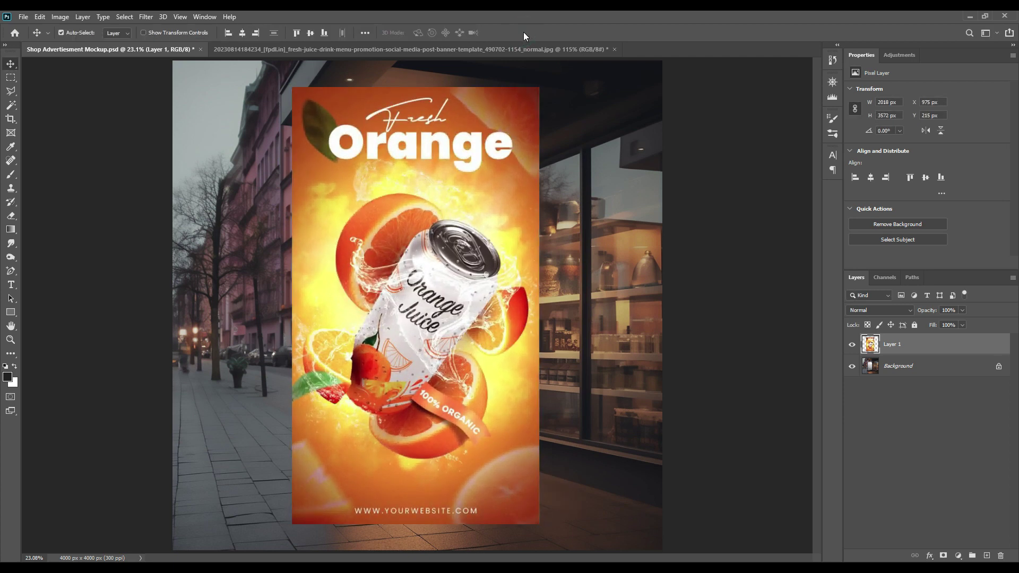
Step: Convert Layer 1 to a smart object and scale it down to about 54% over the board
right_click(900, 342)
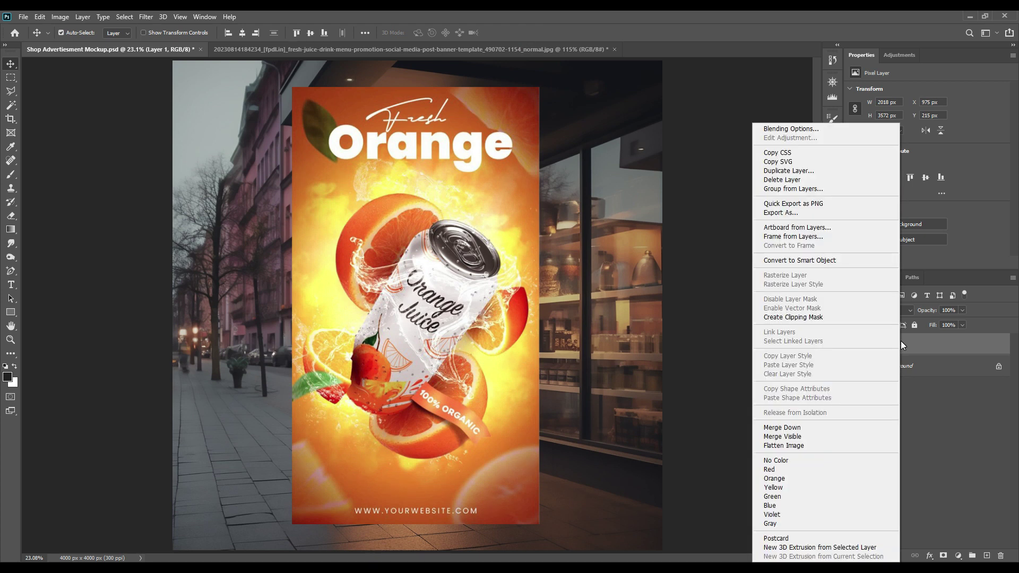
click(827, 261)
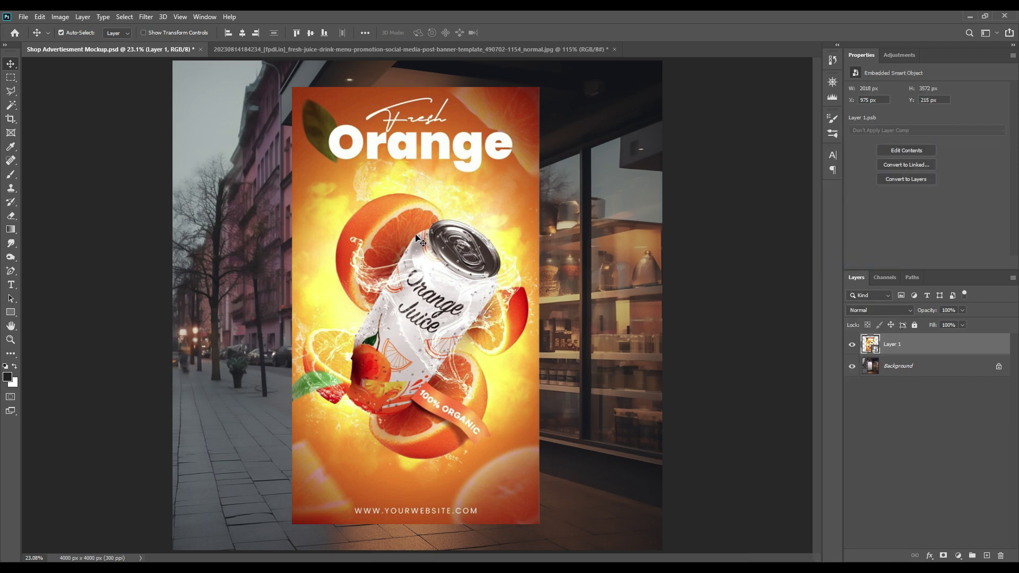
key(ctrl+t)
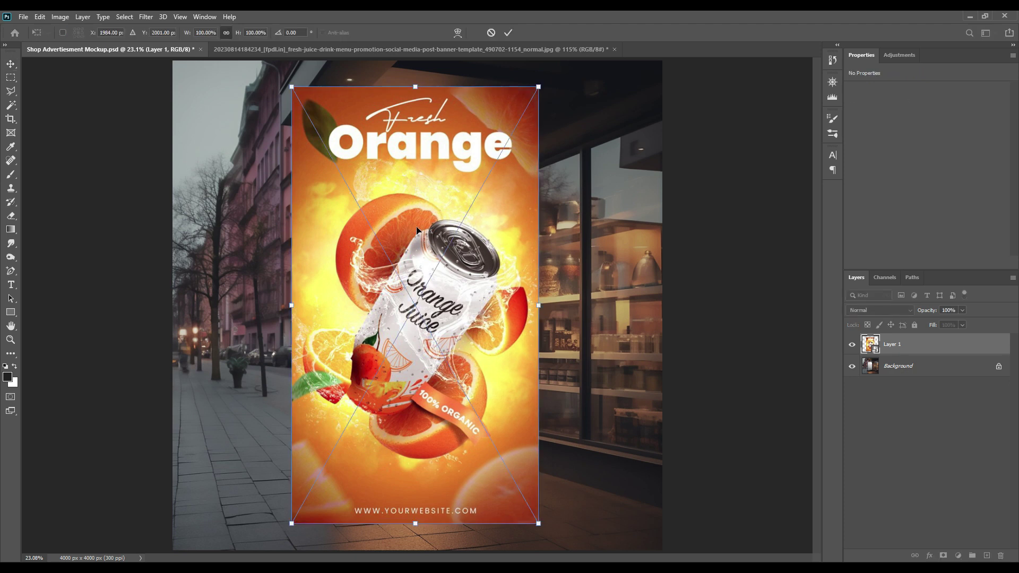
drag(535, 92, 426, 285)
drag(370, 334, 433, 234)
Step: Lower Layer 1's opacity to 45% and zoom in on the display board
drag(931, 310, 913, 312)
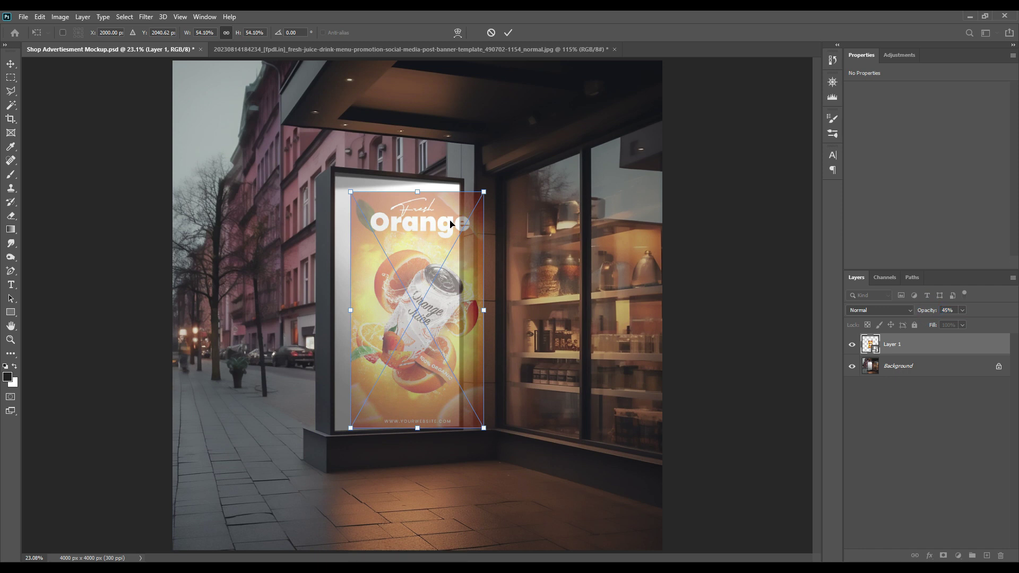
scroll(451, 223, up, 3)
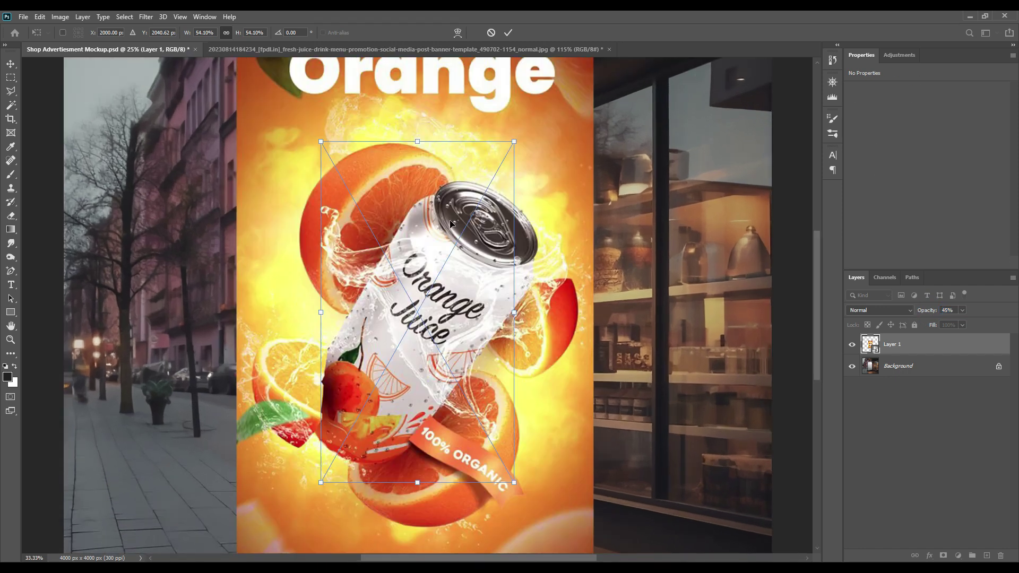
scroll(450, 224, down, 2)
scroll(450, 224, up, 1)
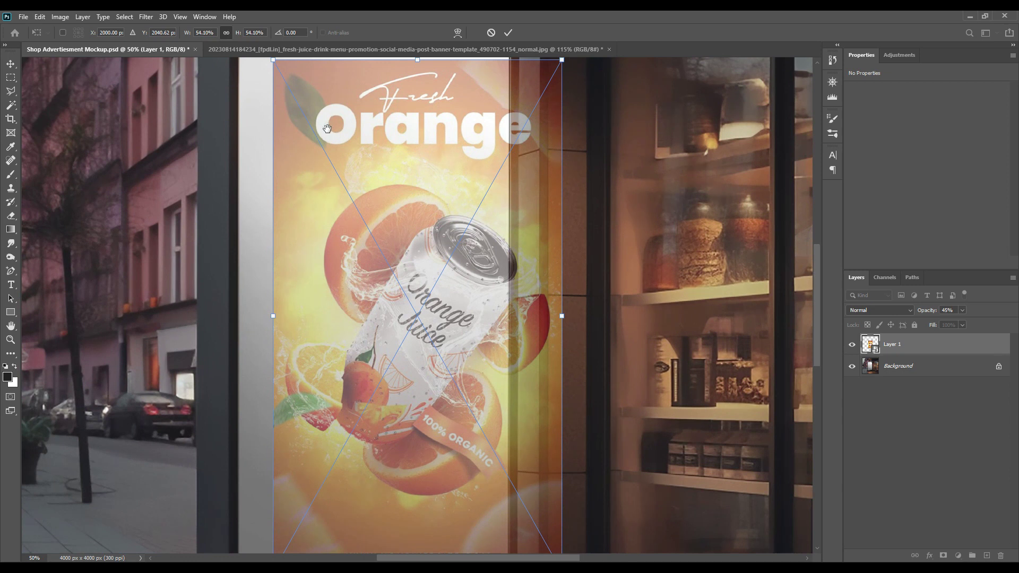
scroll(450, 224, up, 1)
Step: Switch the transform to Distort and drag the poster's four corners onto the board's corners
right_click(407, 216)
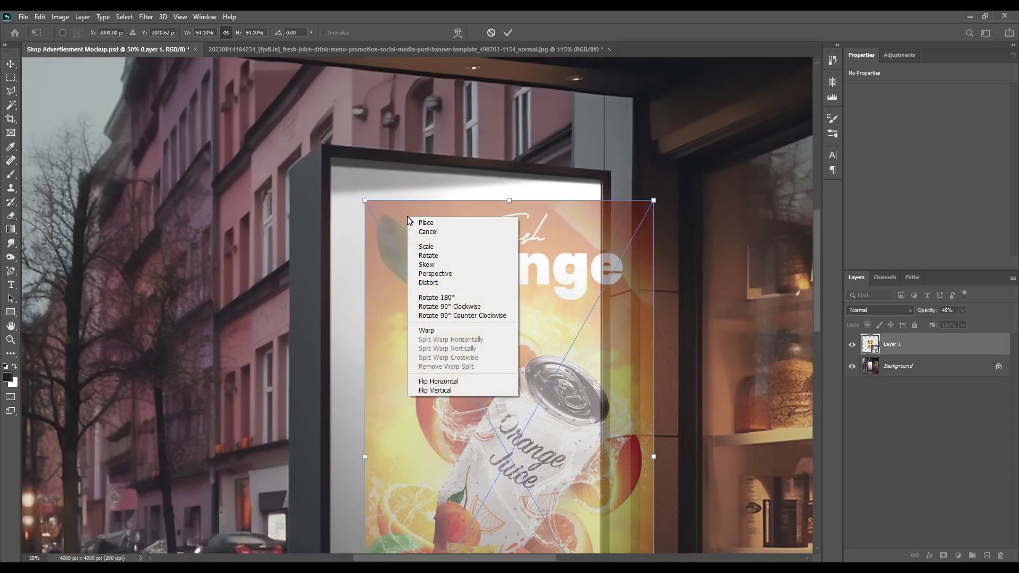
click(439, 283)
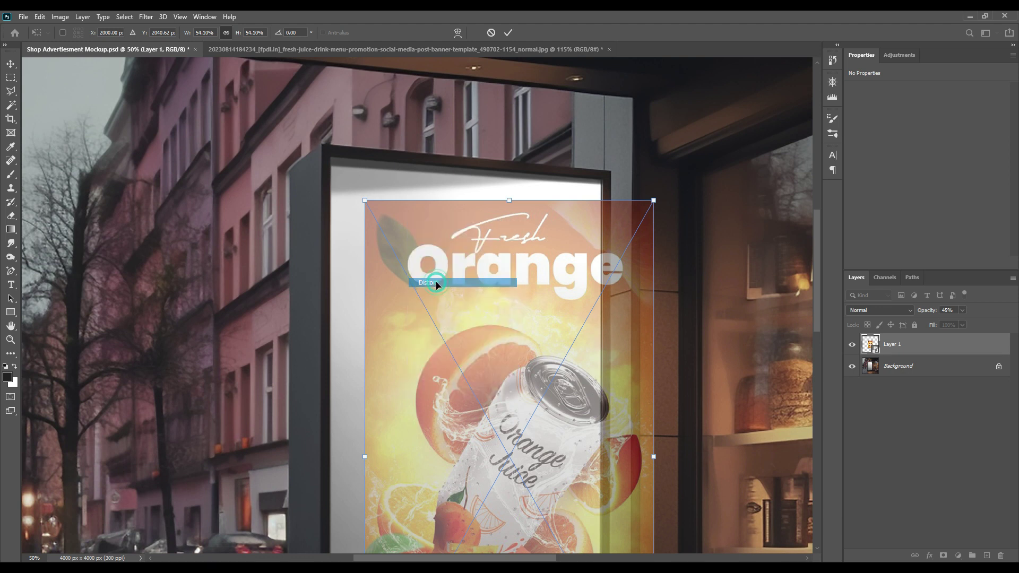
drag(366, 201, 331, 158)
drag(653, 201, 603, 180)
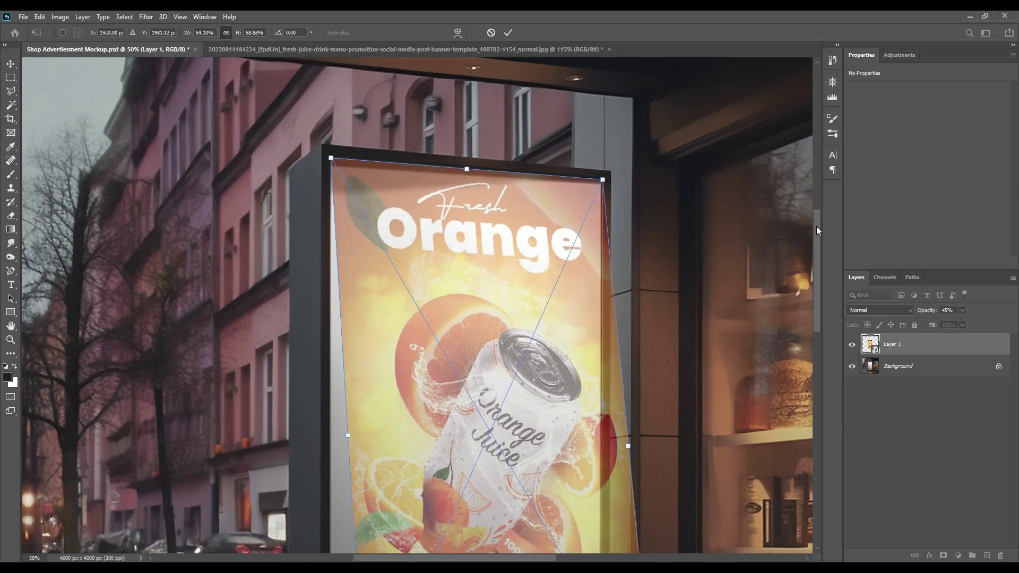
drag(816, 230, 813, 304)
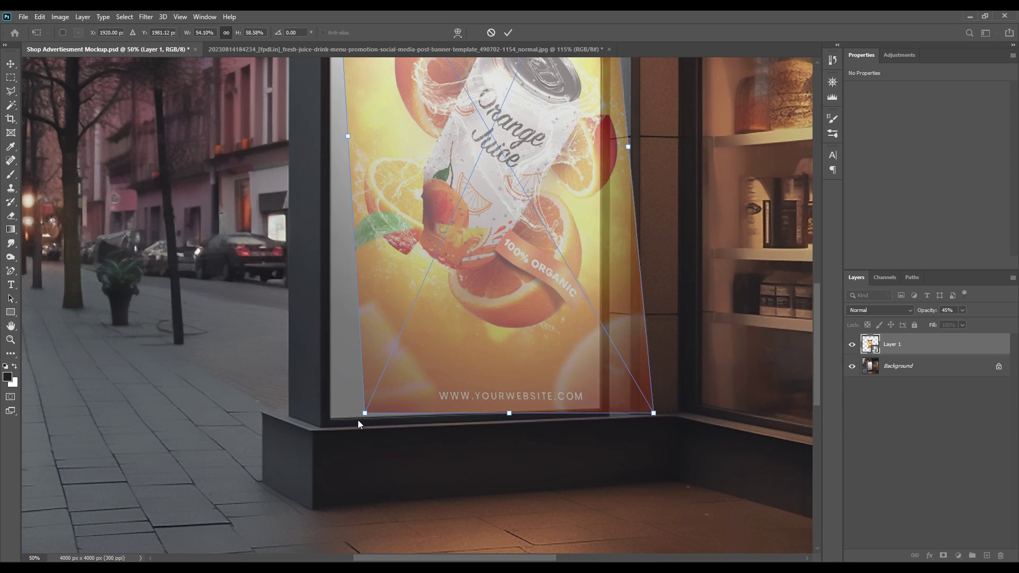
drag(366, 413, 330, 421)
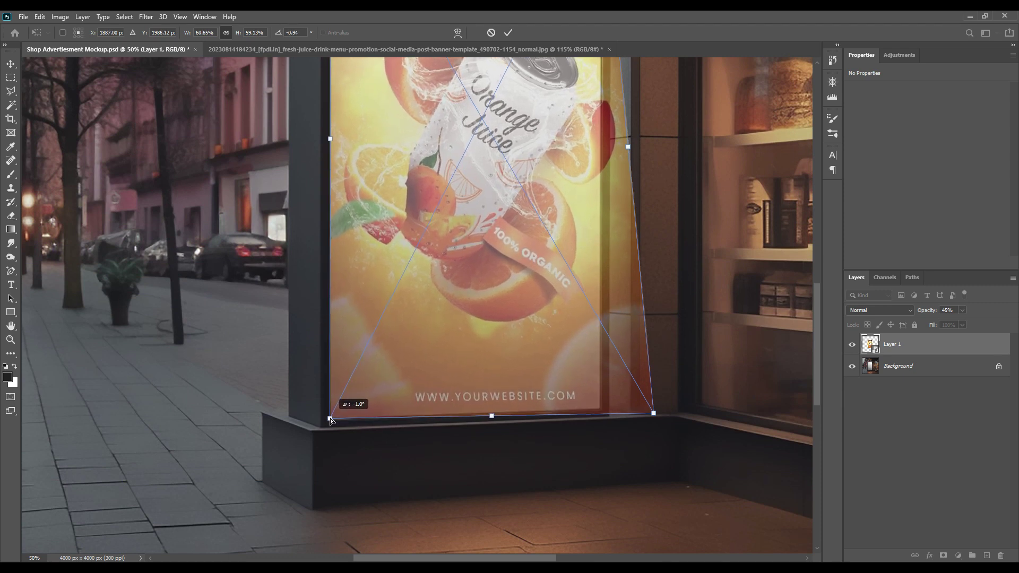
drag(654, 413, 602, 413)
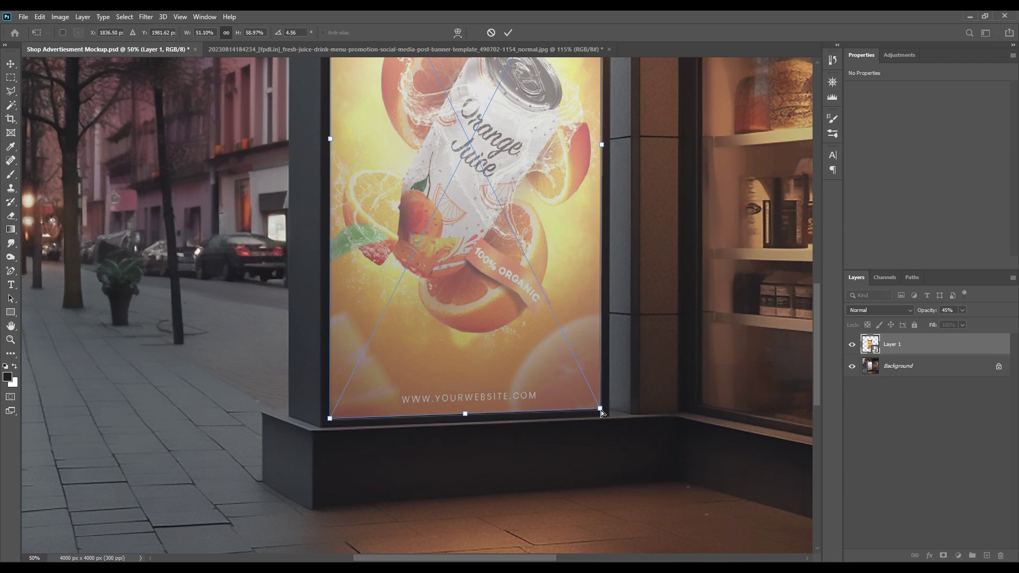
drag(601, 410, 600, 410)
Step: Nudge the poster's top-right and top-left corners precisely onto the board's edges
scroll(458, 355, up, 5)
scroll(459, 359, up, 4)
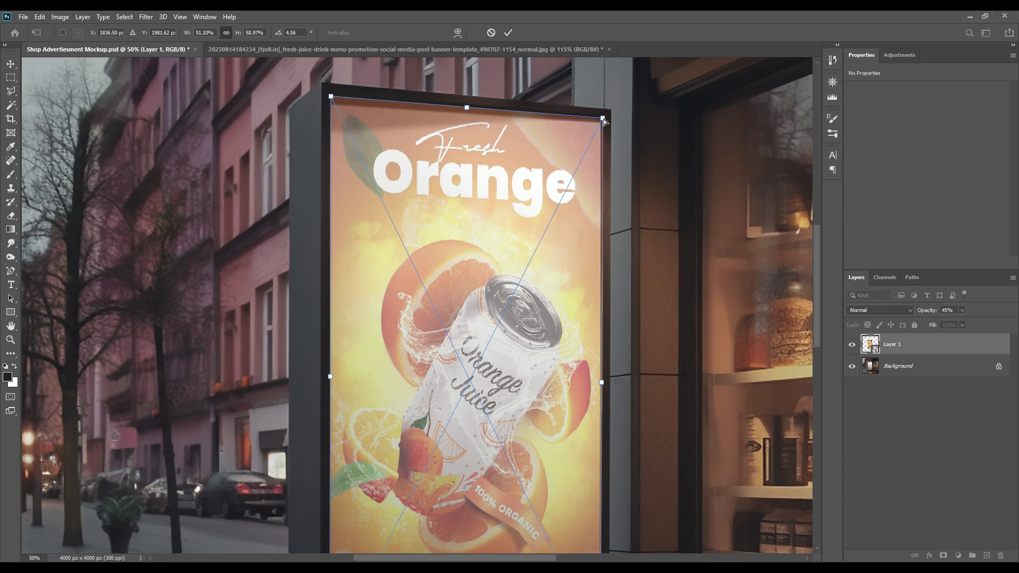
drag(603, 121, 601, 122)
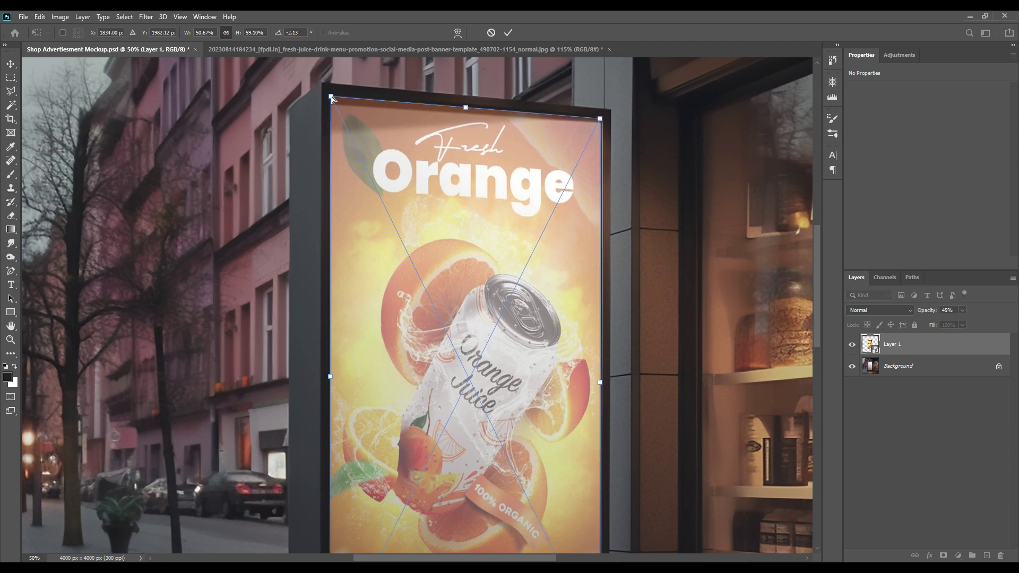
drag(332, 97, 332, 97)
scroll(591, 280, down, 5)
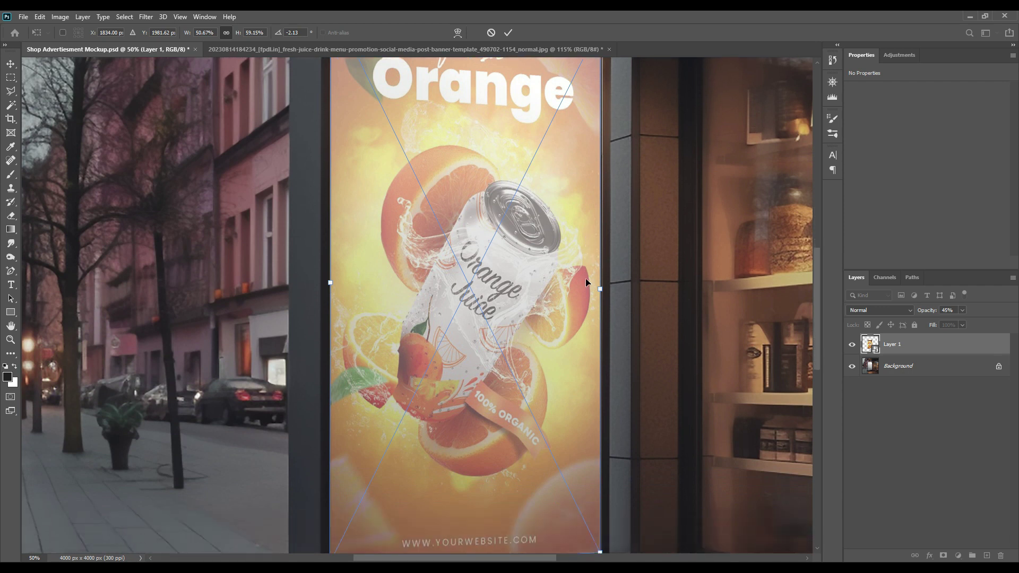
scroll(586, 283, down, 2)
scroll(586, 284, down, 1)
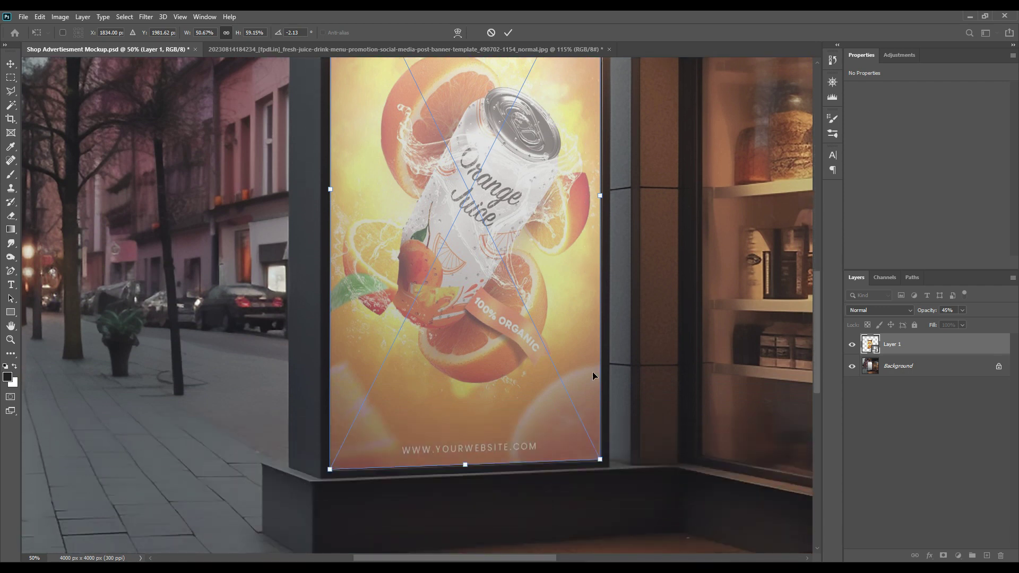
Step: Refine the bottom corners and the top-right corner, then apply the distortion
drag(600, 459, 602, 463)
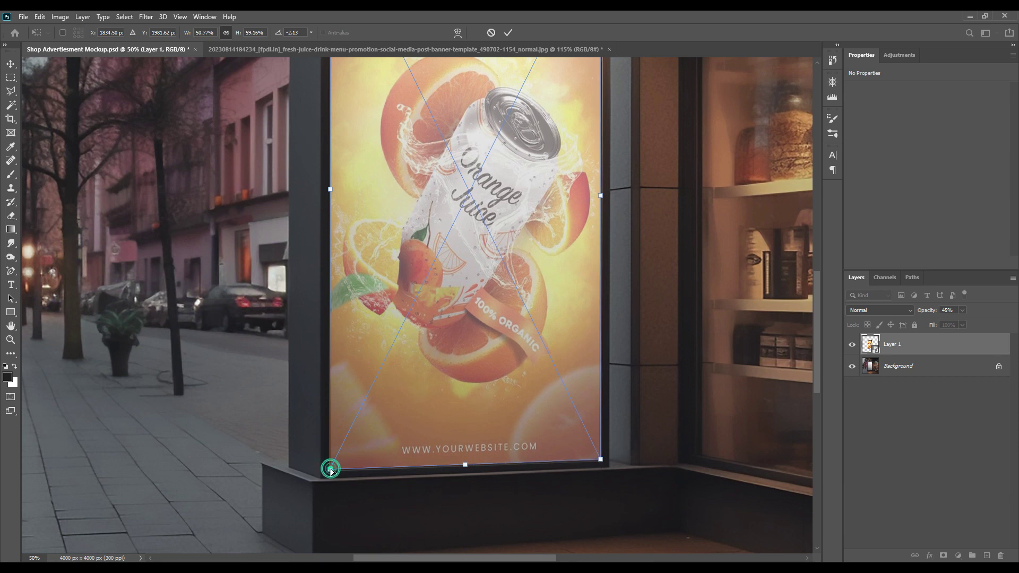
drag(331, 469, 330, 470)
scroll(515, 336, up, 2)
scroll(514, 337, up, 10)
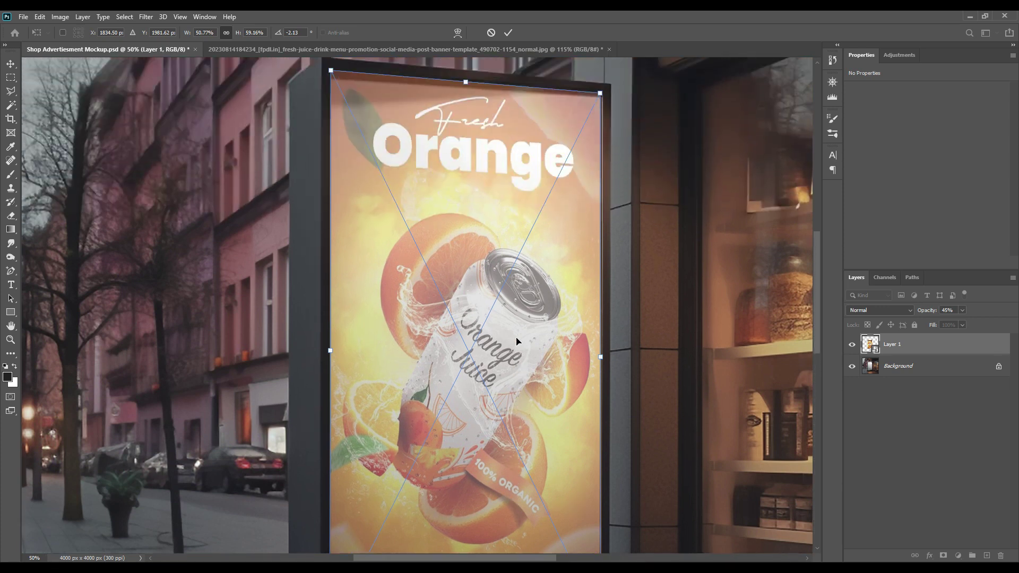
scroll(517, 341, up, 1)
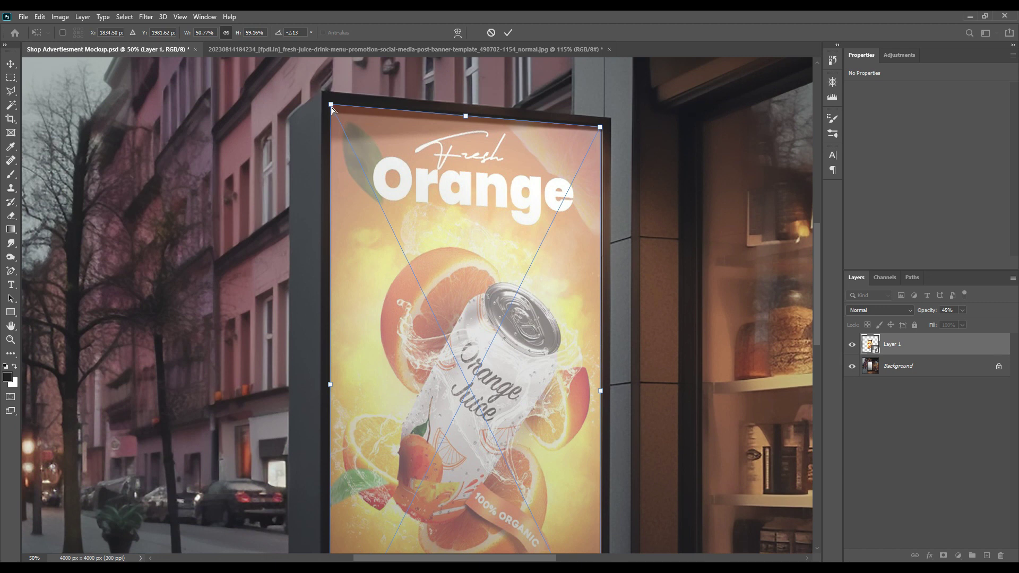
drag(600, 128, 602, 129)
scroll(497, 269, down, 3)
scroll(498, 272, down, 6)
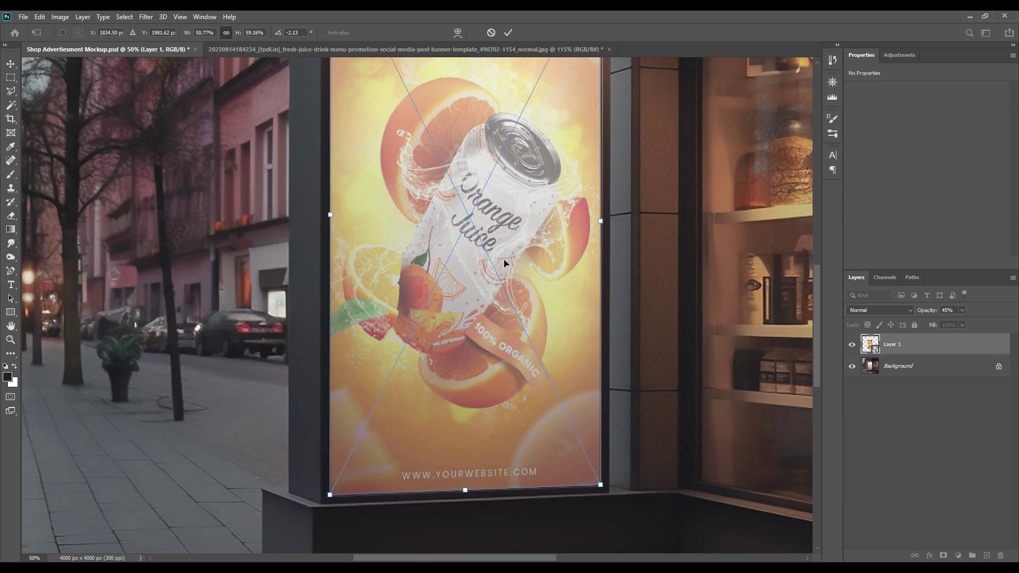
click(508, 33)
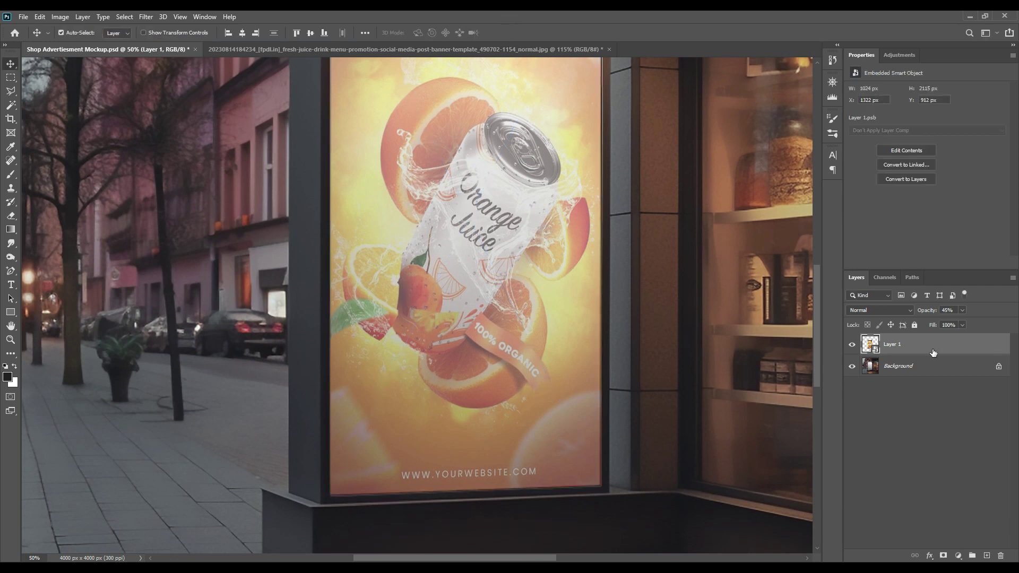
Step: Restore the poster to 100% opacity, zoom out to 25%, and load Layer 1's outline as a selection
drag(924, 310, 966, 315)
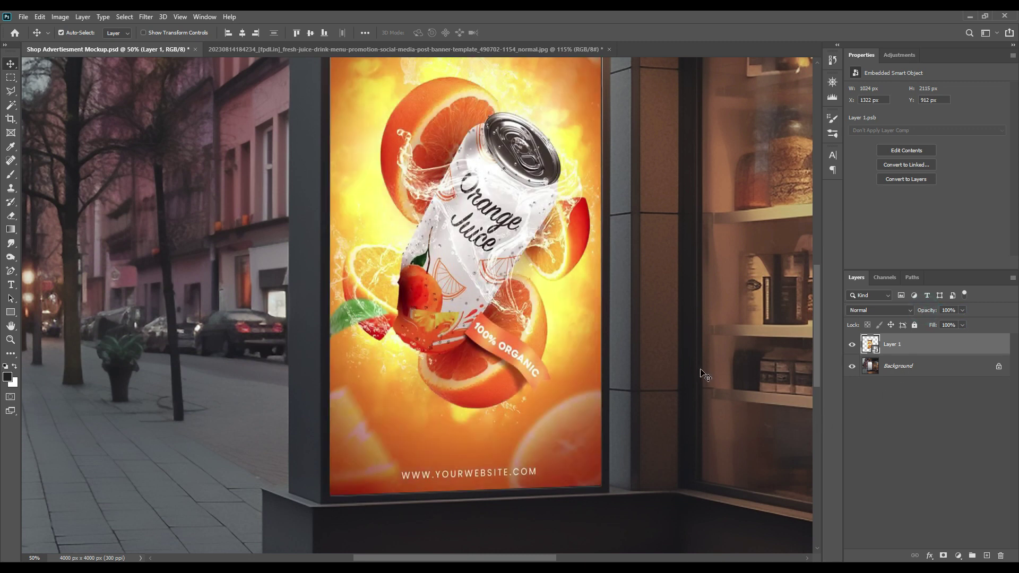
key(ctrl+minus)
key(ctrl+minus)
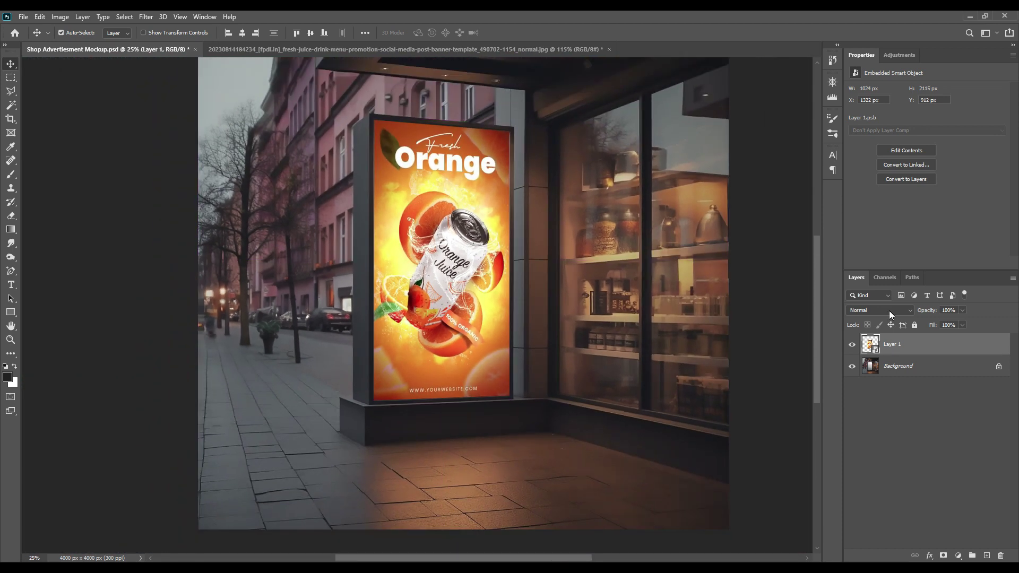
click(898, 347)
ctrl+click(871, 346)
ctrl+click(871, 346)
click(908, 369)
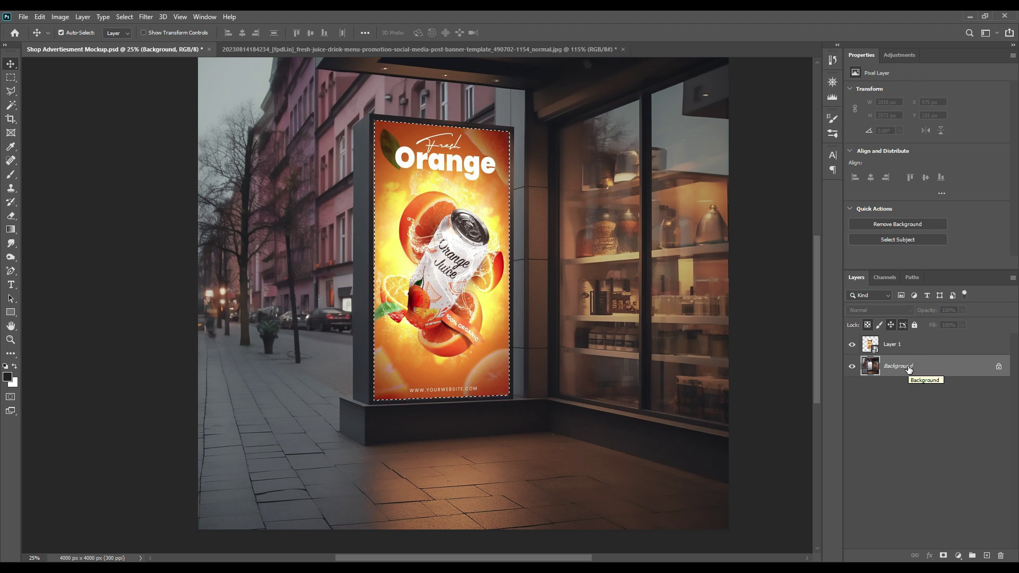
Step: Copy the board area to Layer 2, move it above the poster, and blend it with Multiply
key(ctrl+j)
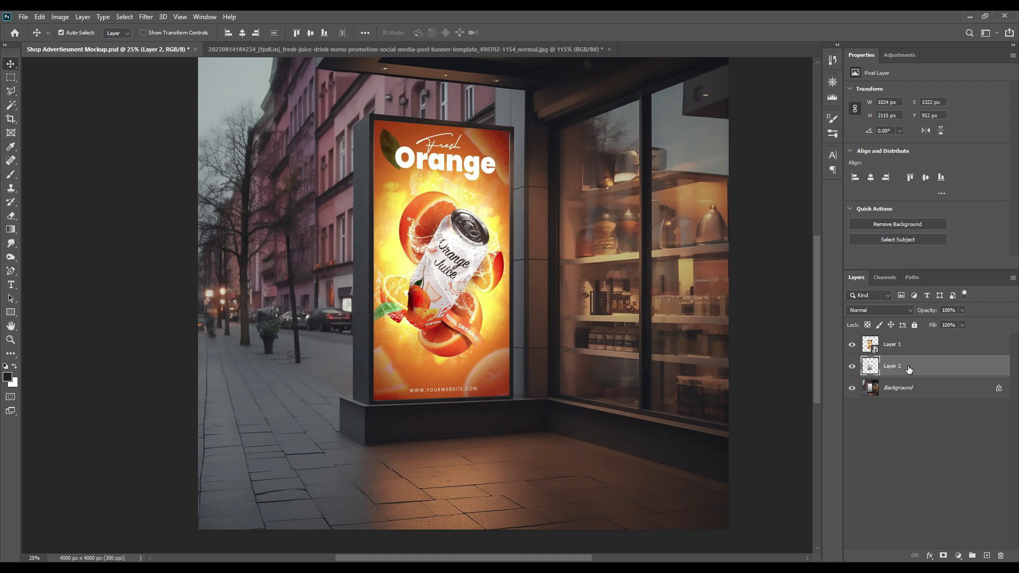
drag(907, 366, 916, 345)
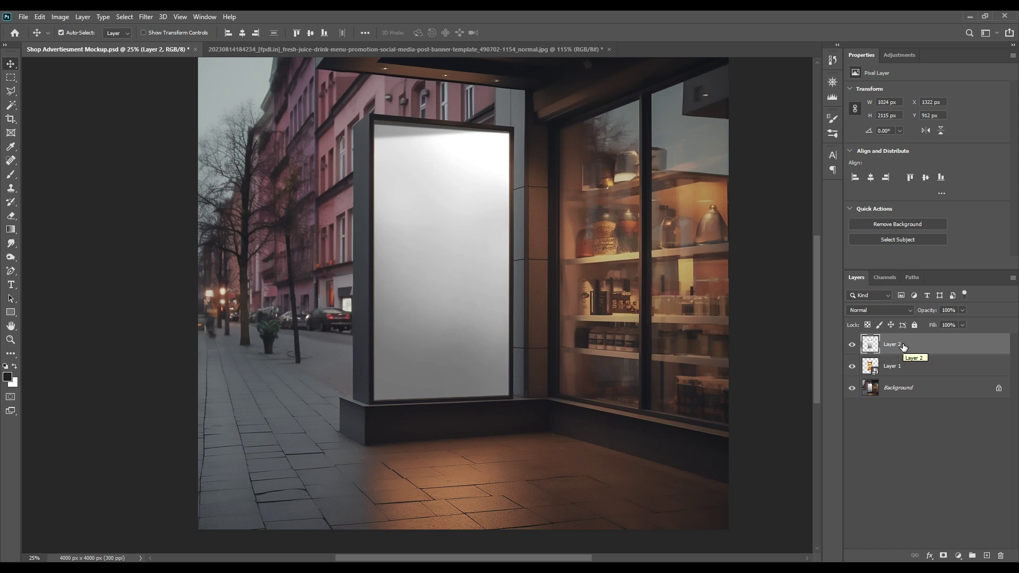
click(885, 309)
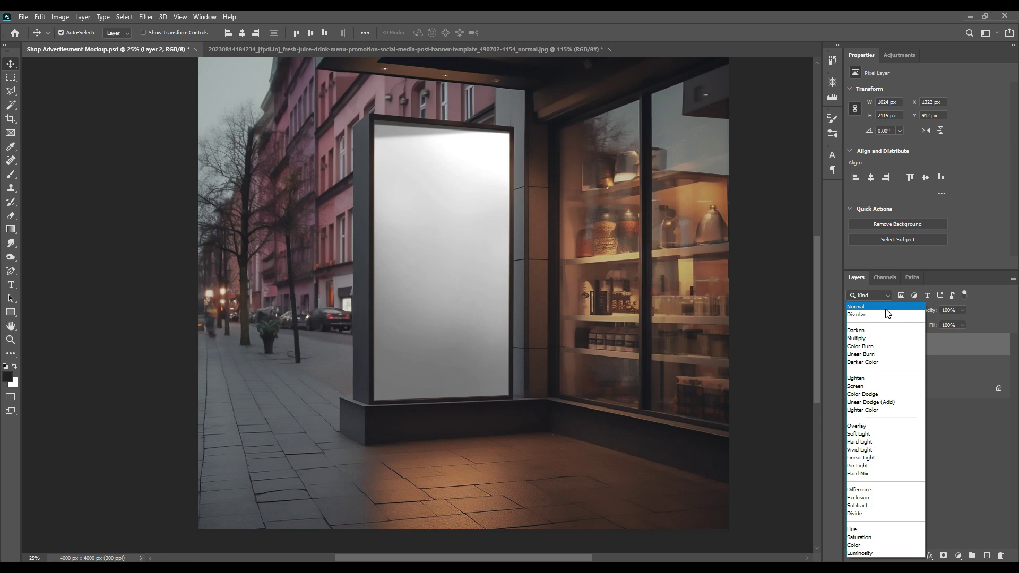
click(878, 344)
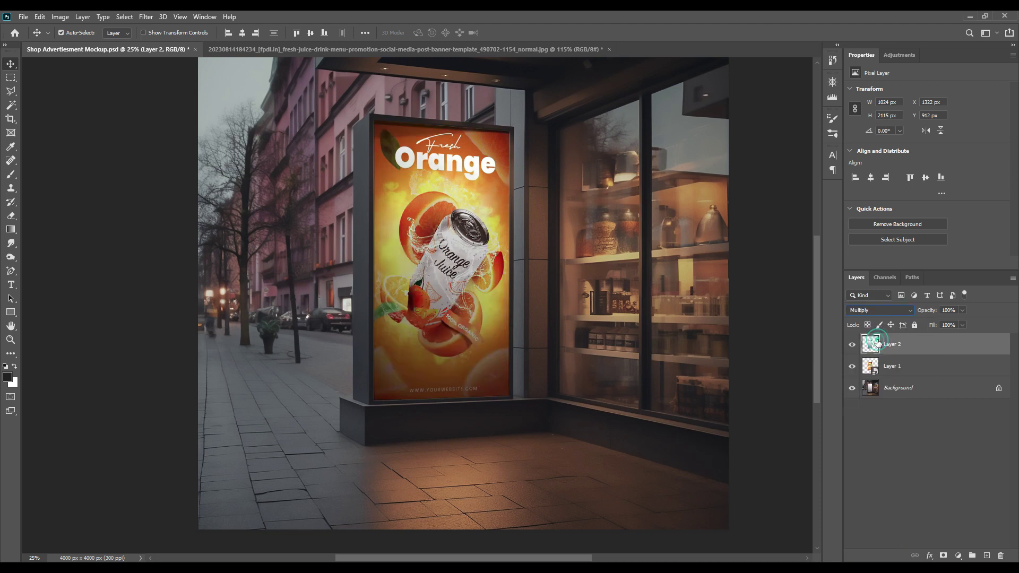
Step: Duplicate the Multiply Layer 2 and set the copy's blend mode to Screen
click(909, 366)
click(922, 347)
key(ctrl)
key(ctrl+j)
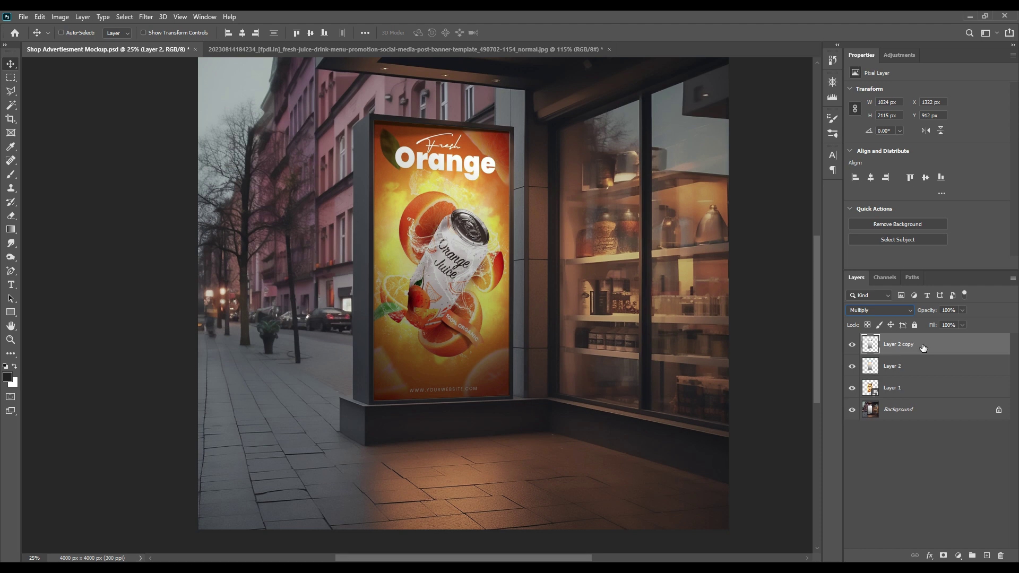
click(886, 308)
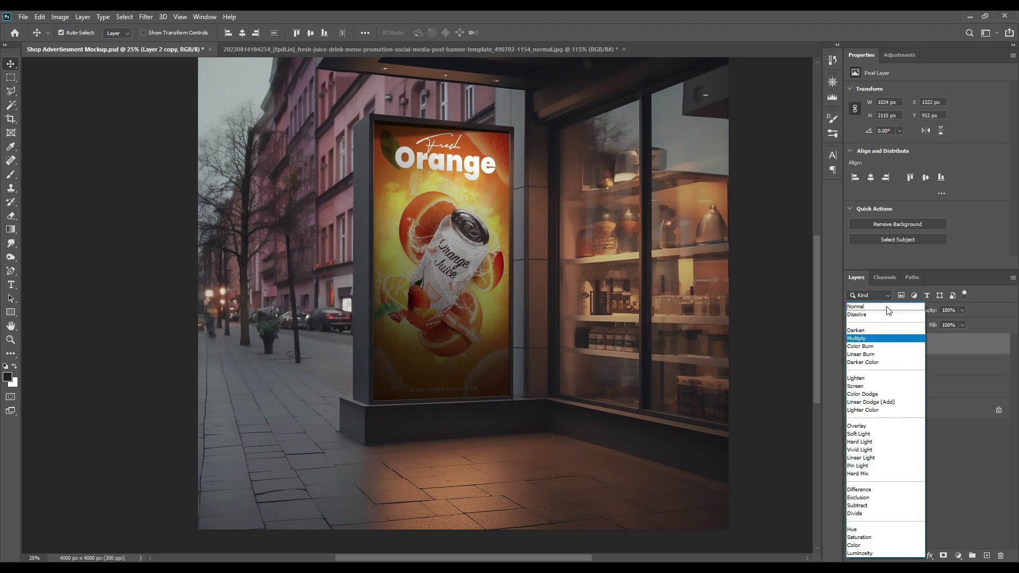
click(871, 388)
Step: Apply Levels to Layer 2 copy with input black 201 and output white 142
click(60, 17)
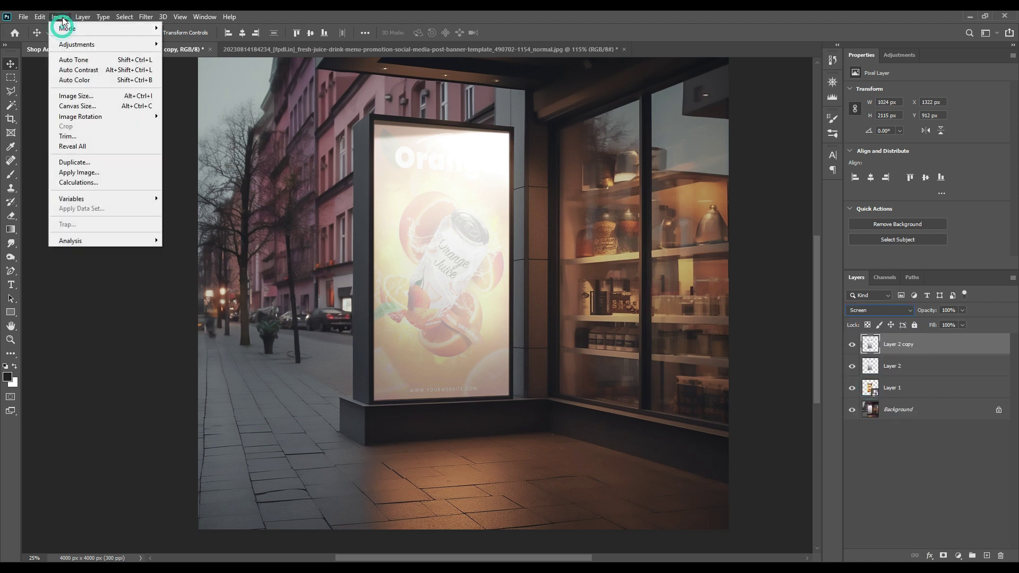
click(88, 45)
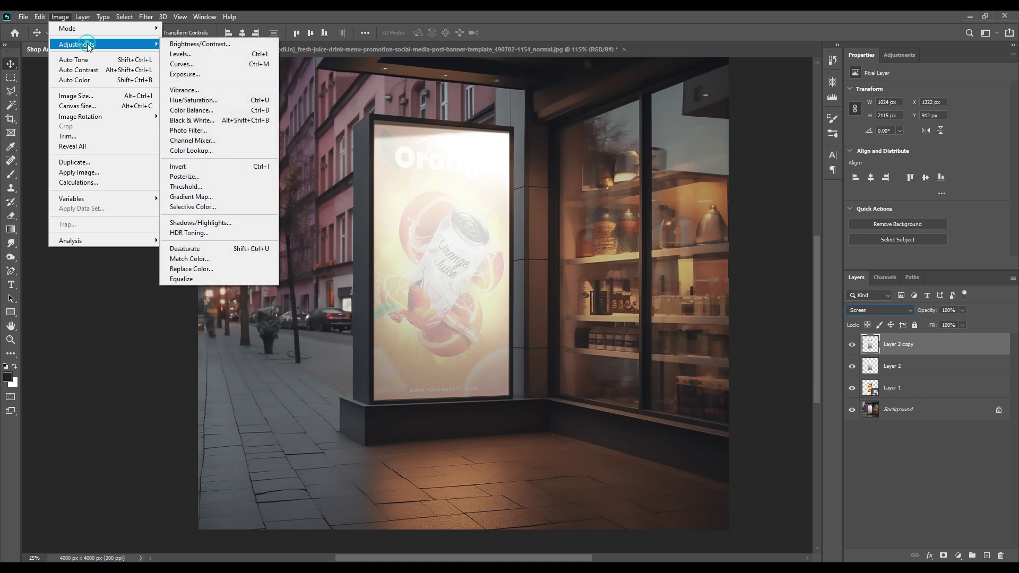
click(183, 53)
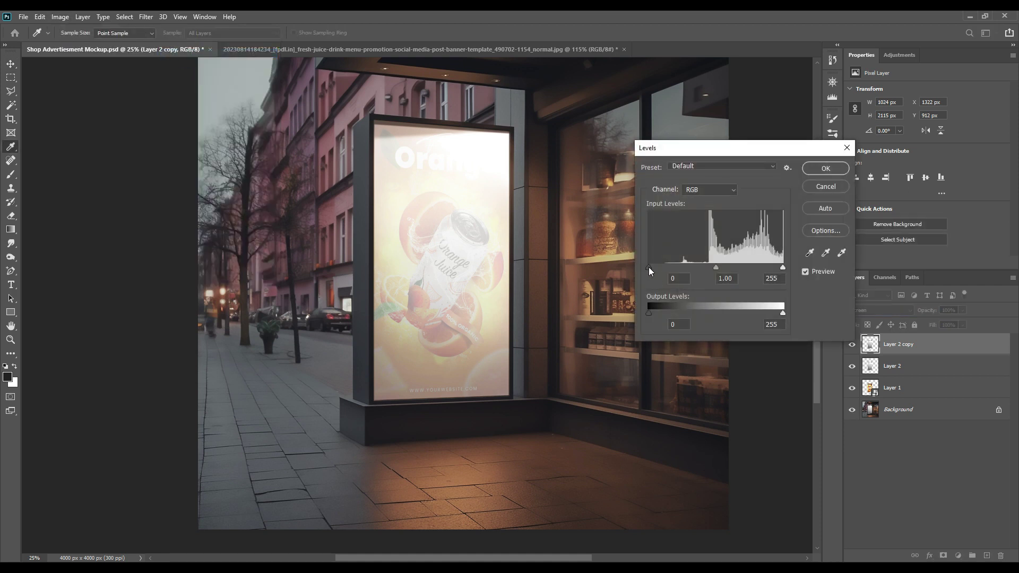
drag(649, 267, 757, 272)
drag(783, 313, 724, 314)
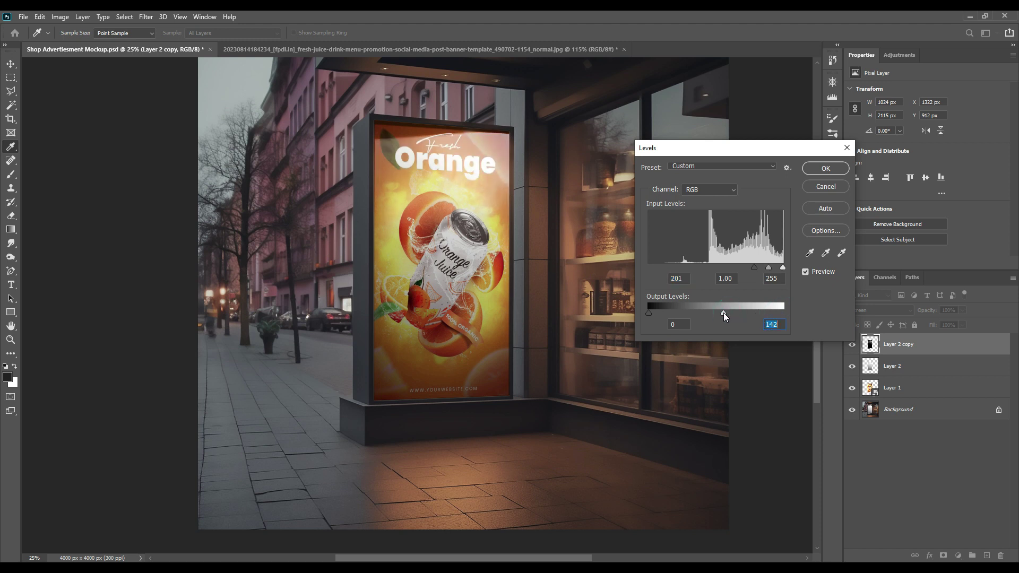
click(810, 175)
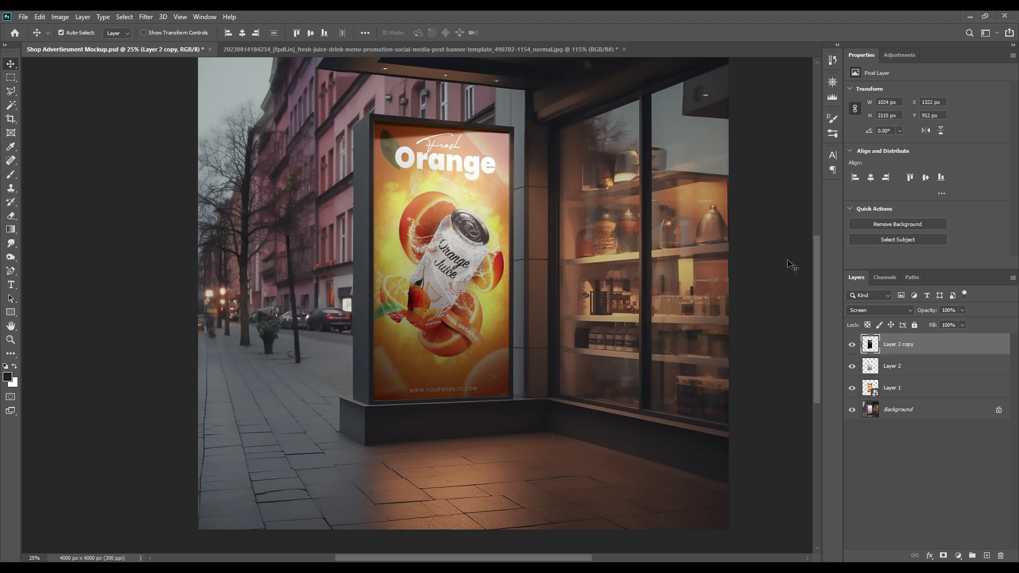
Step: Clip Layer 2 and Layer 2 copy to the poster layer as a clipping mask
shift+click(905, 370)
right_click(909, 365)
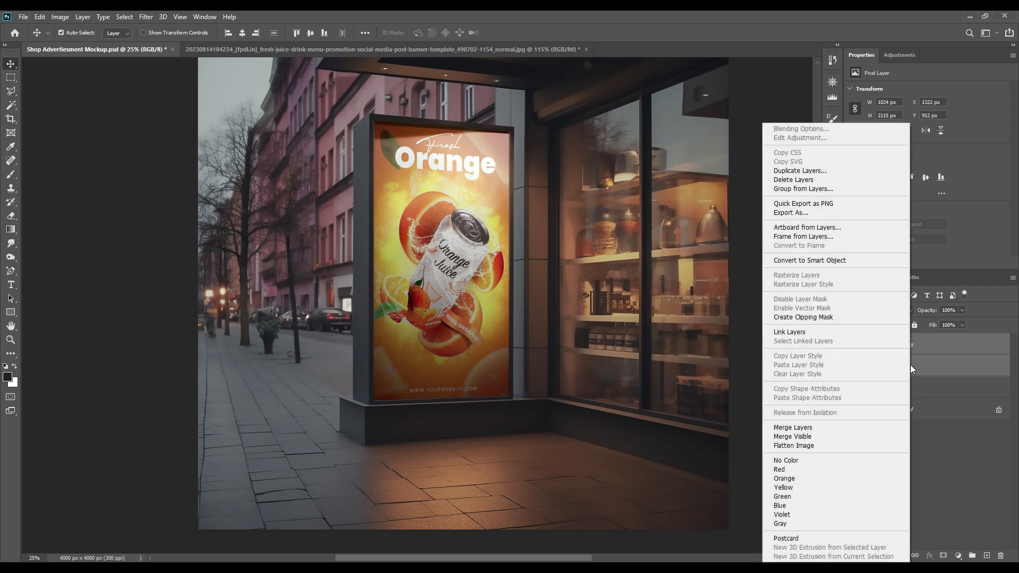
click(816, 320)
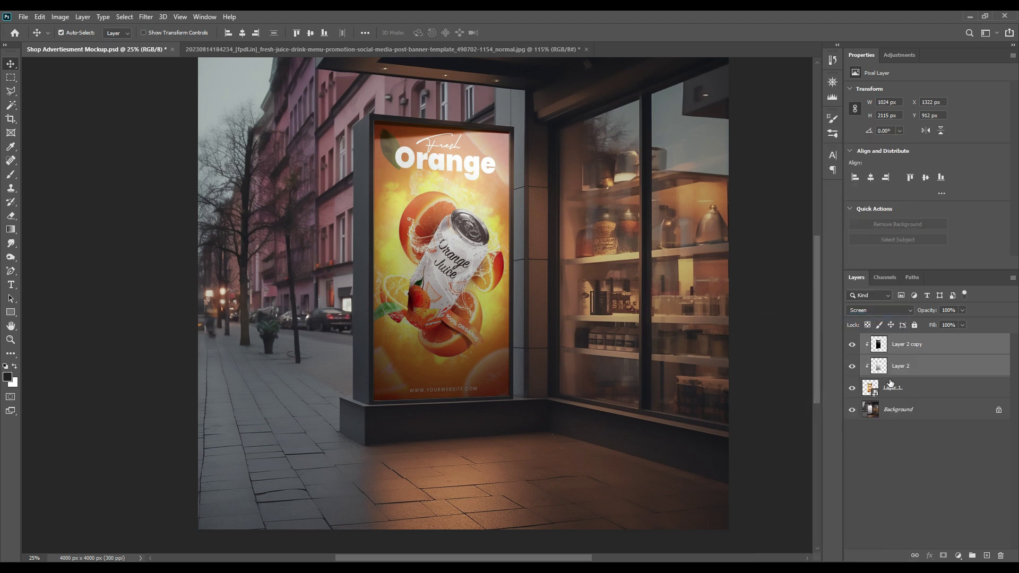
click(916, 392)
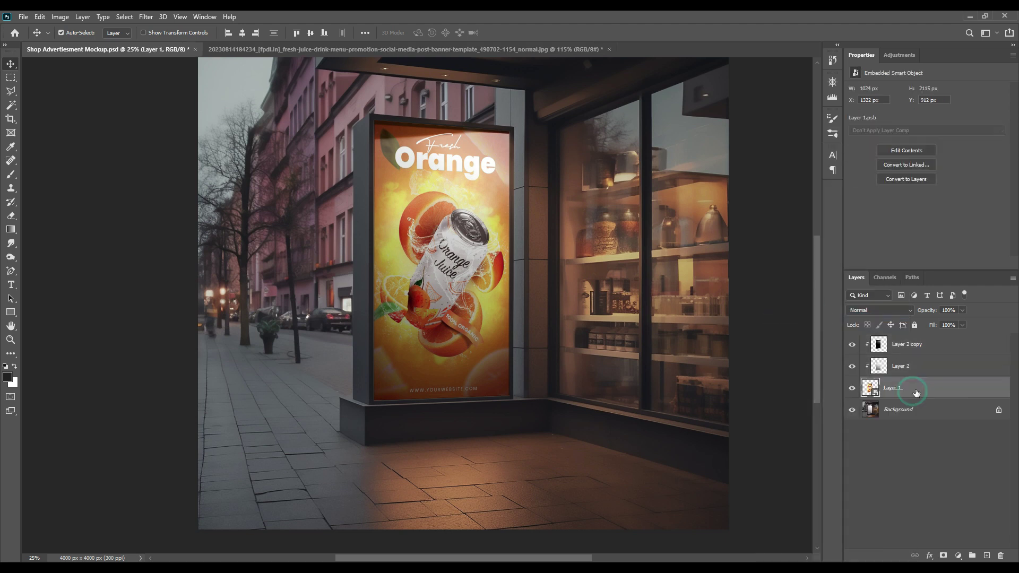
click(852, 389)
click(852, 390)
click(916, 429)
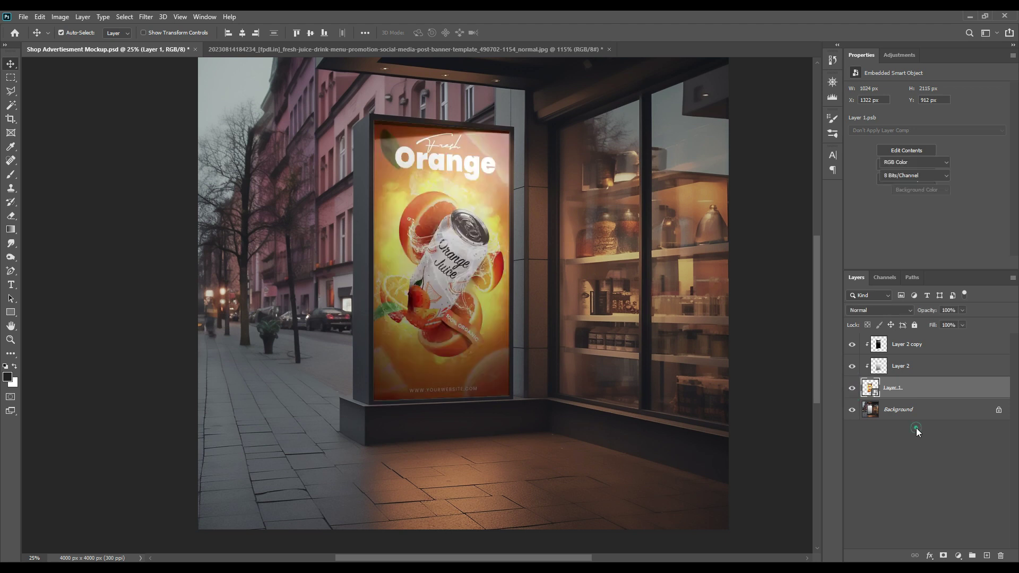
Step: Give the poster layer an orange label and rename it 'Place Your DEsign'
right_click(893, 389)
click(780, 480)
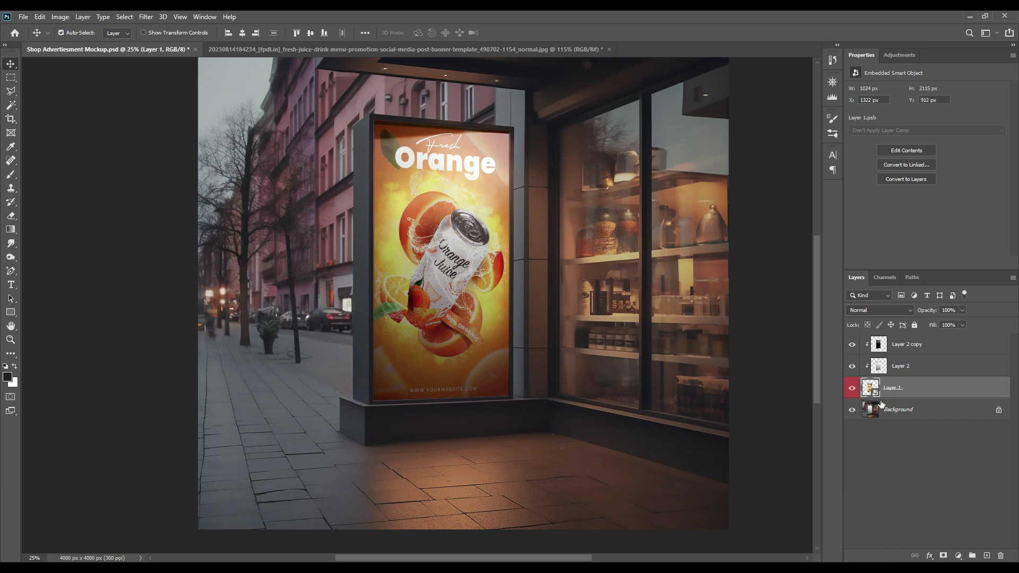
double_click(892, 387)
text(Place Your DEsign)
key(Return)
Step: Rename the Multiply board layer to 'Shadow'
click(852, 366)
click(853, 366)
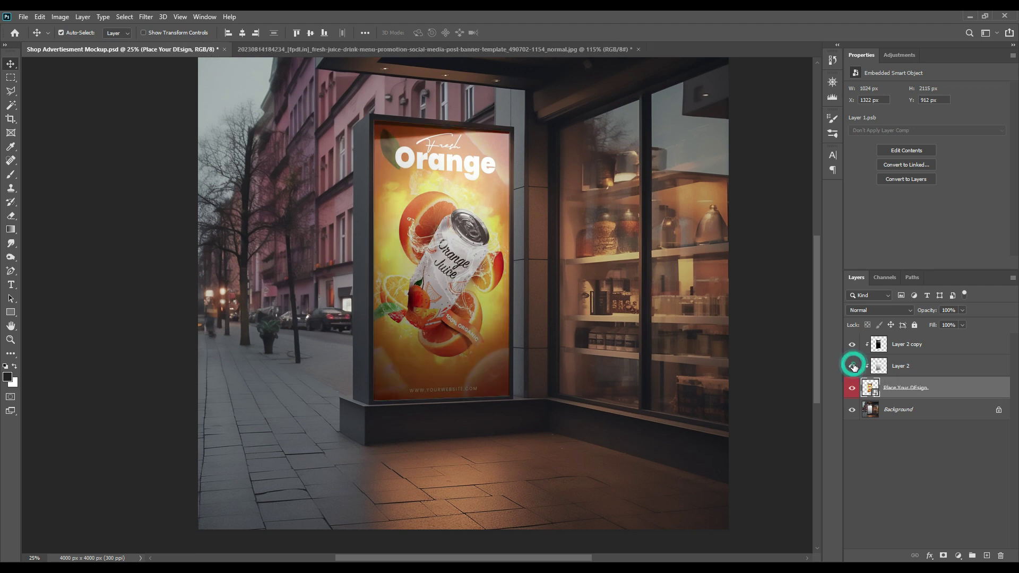
double_click(900, 366)
text(S)
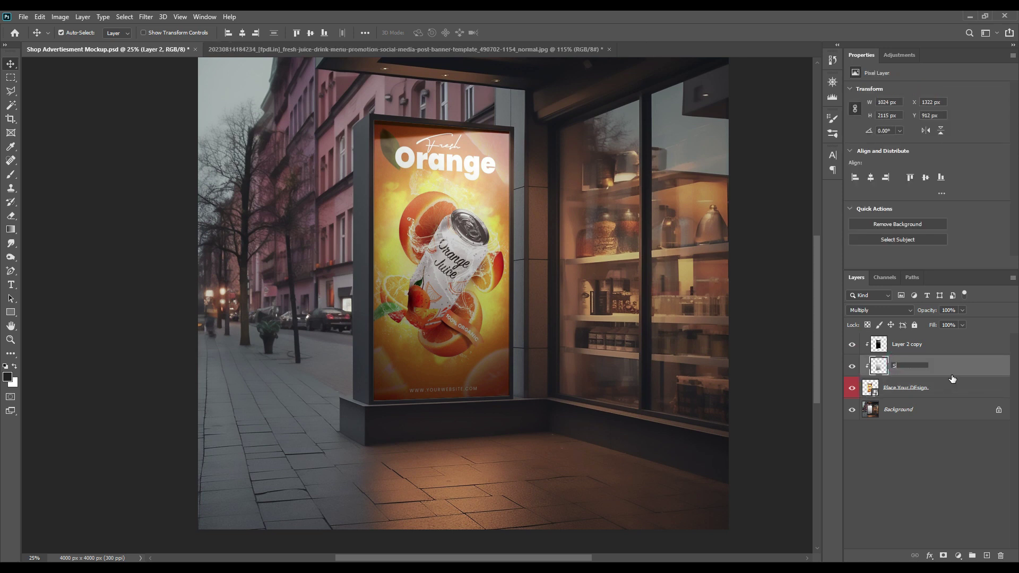
text(hadow)
key(Return)
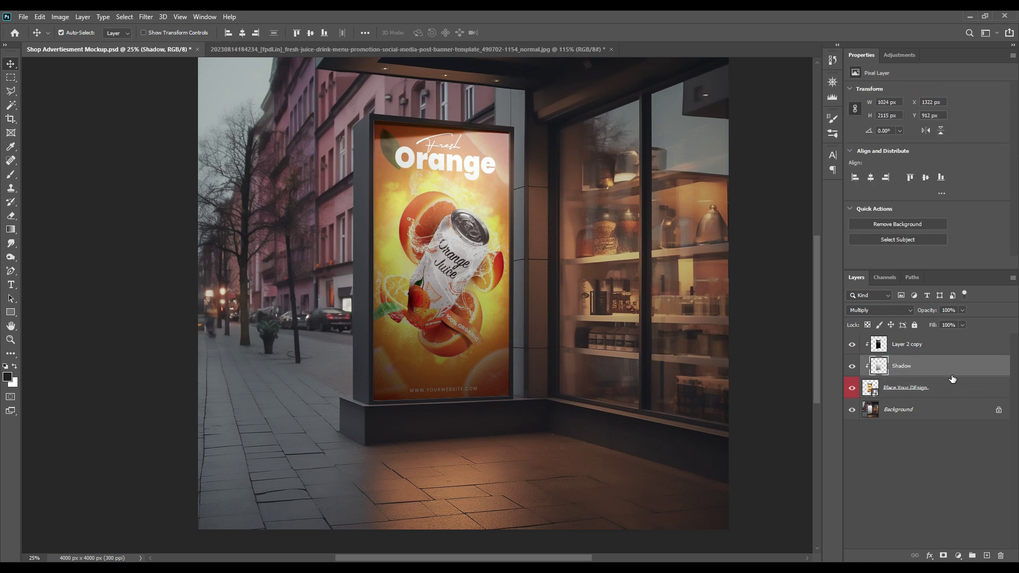
Step: Rename the Screen board layer to 'Light' and toggle its visibility to compare the effect
double_click(904, 344)
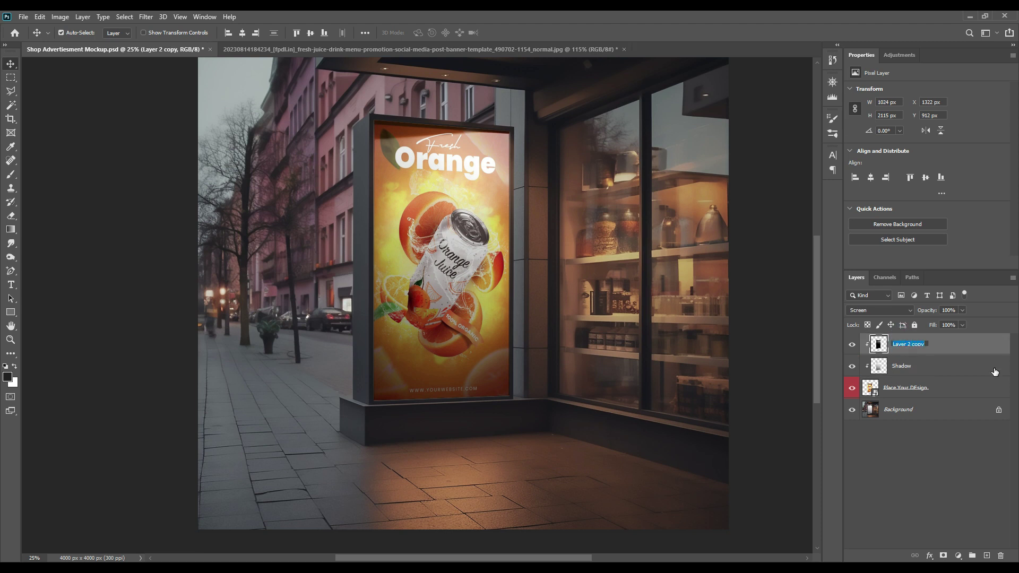
text(Light)
key(Return)
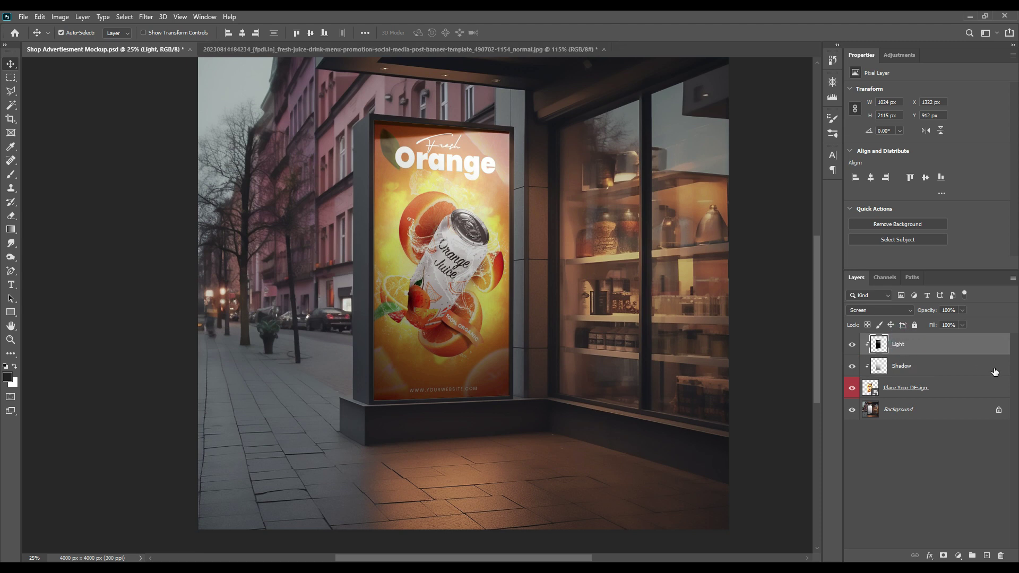
click(927, 456)
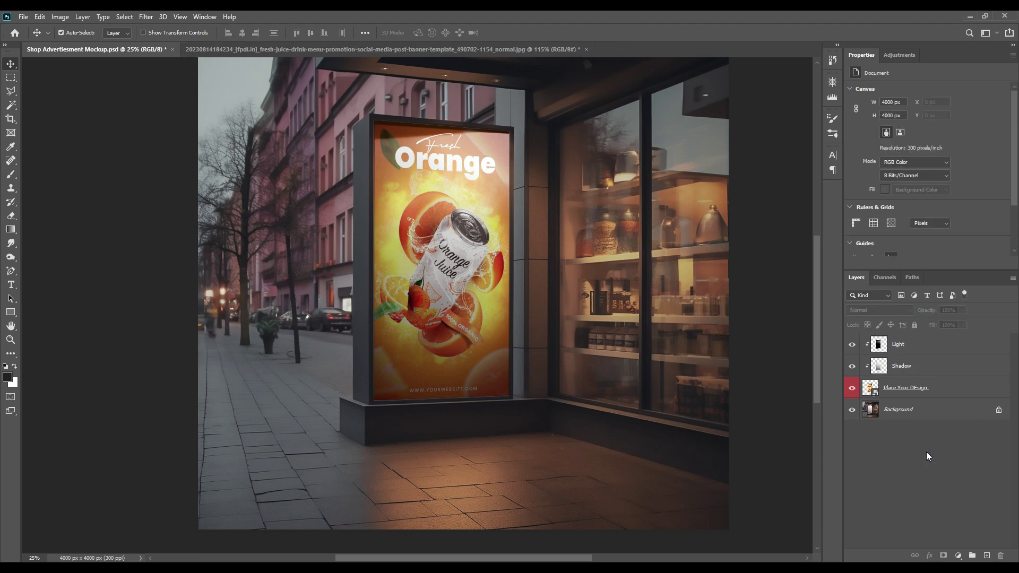
click(852, 345)
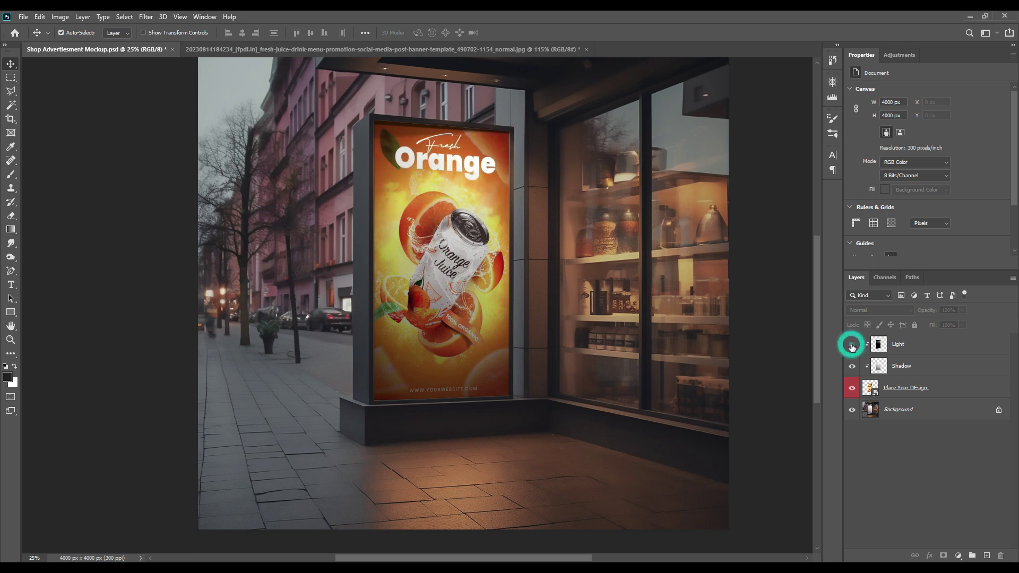
click(852, 345)
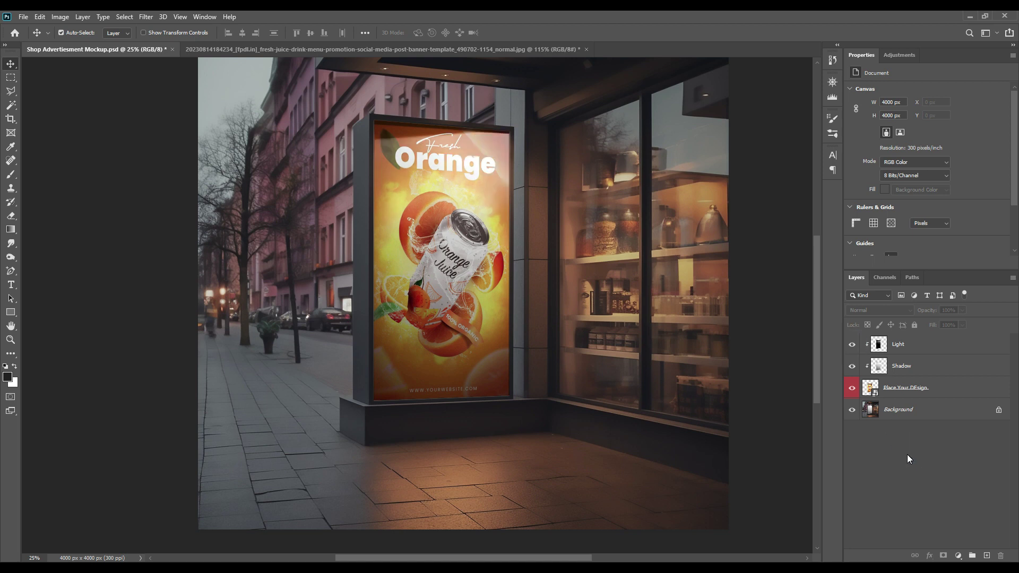